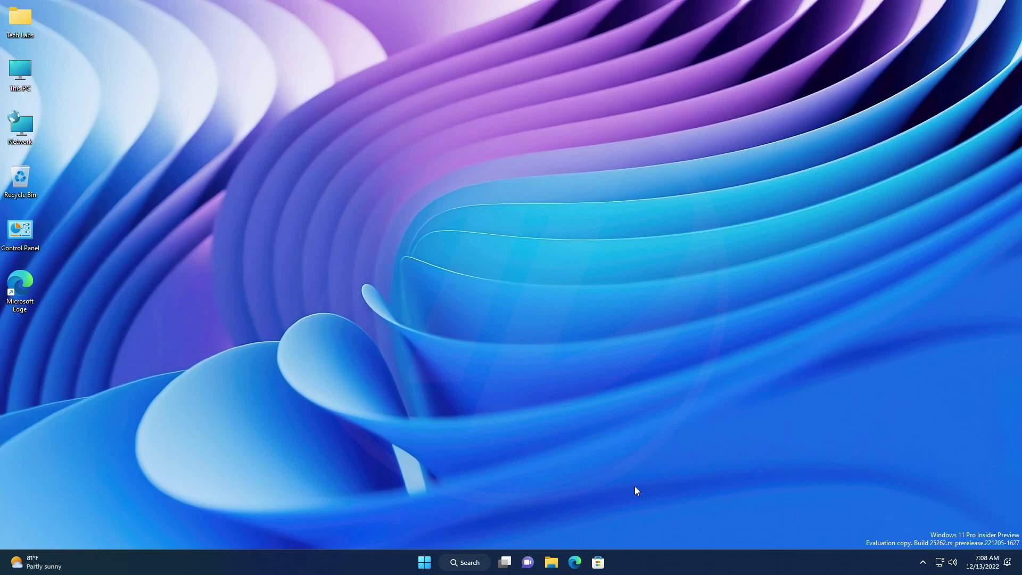
# Step: Download ViVeTool-v0.3.2.zip from the ViVe GitHub releases page in Edge
pyautogui.click(575, 562)
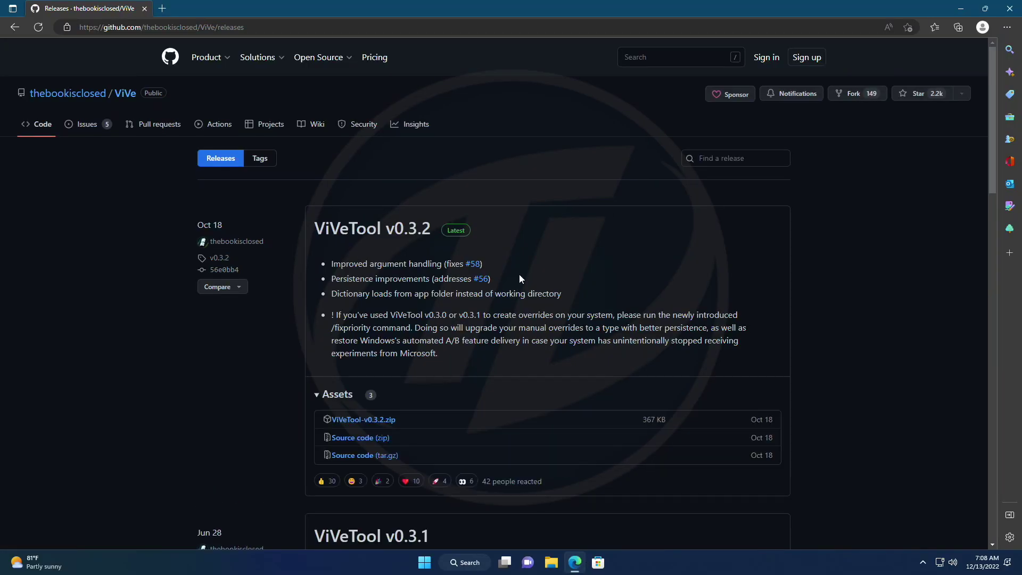
pyautogui.click(391, 423)
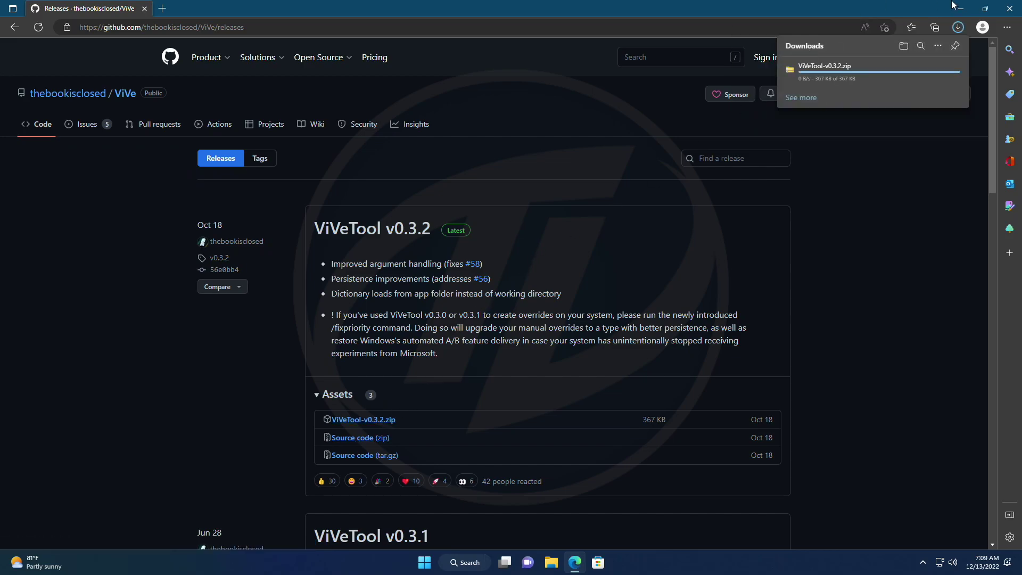
# Step: Find the ViVeTool zip in Downloads and start Extract All on it
pyautogui.press('super+d')
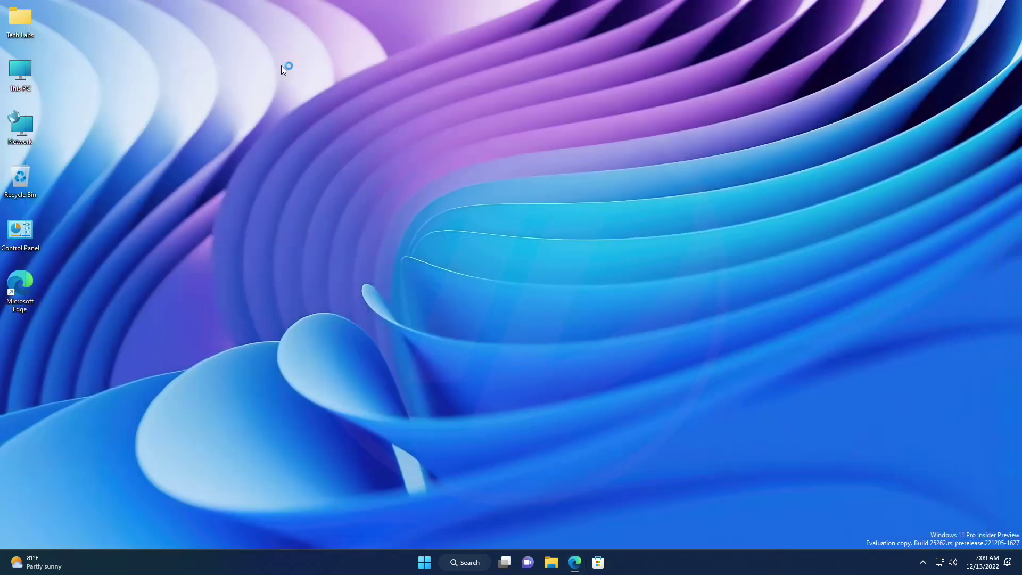
pyautogui.doubleClick(19, 77)
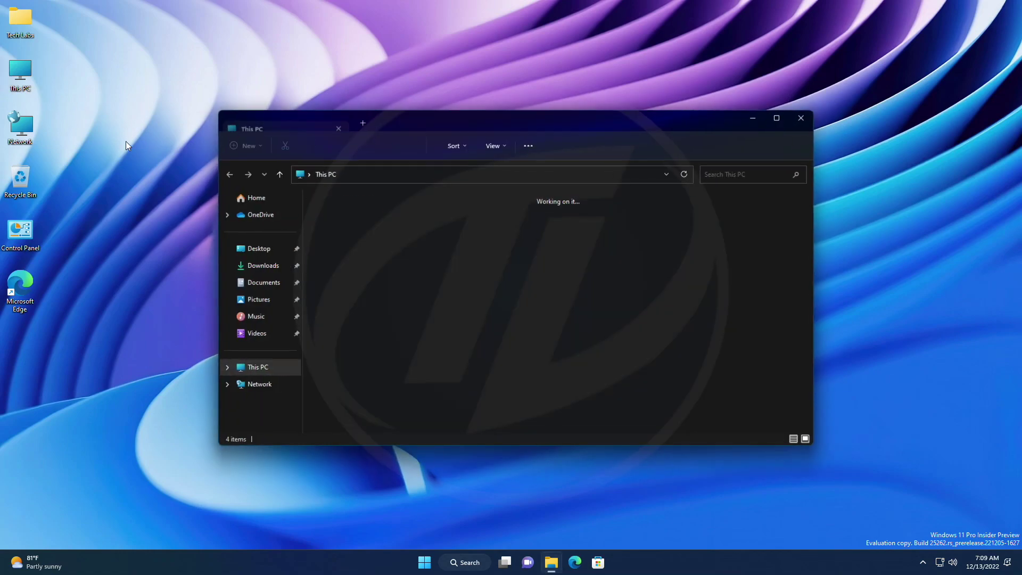
pyautogui.click(257, 265)
pyautogui.click(362, 229)
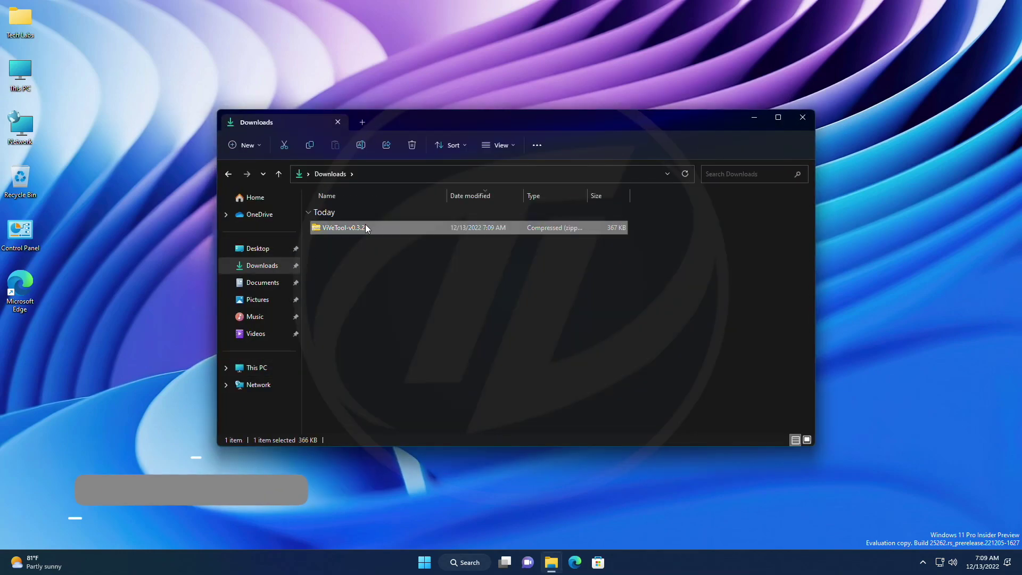
pyautogui.rightClick(365, 227)
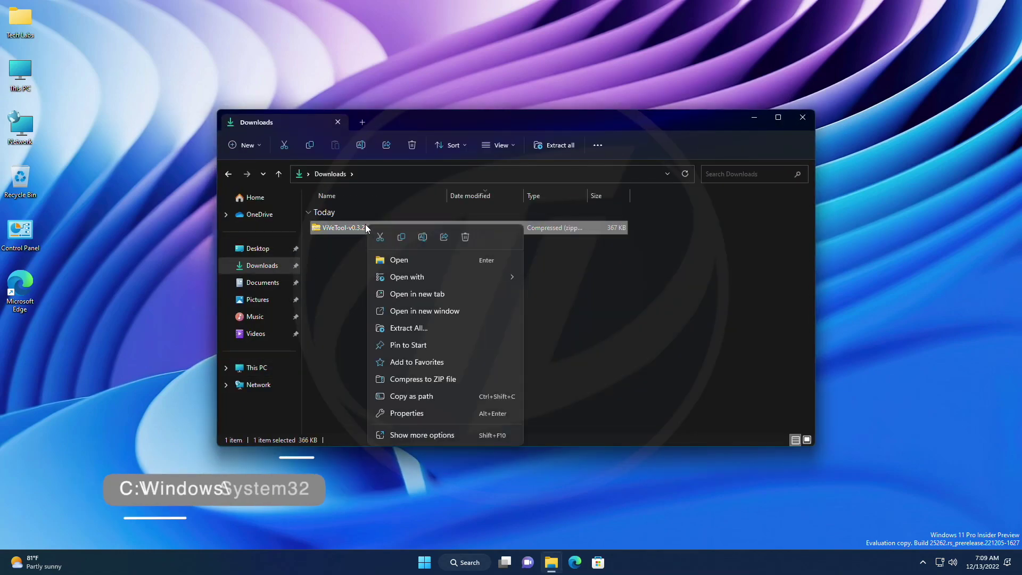
pyautogui.click(419, 328)
# Step: Extract into C:\Windows\System32 and approve the administrator permission prompt
pyautogui.click(628, 235)
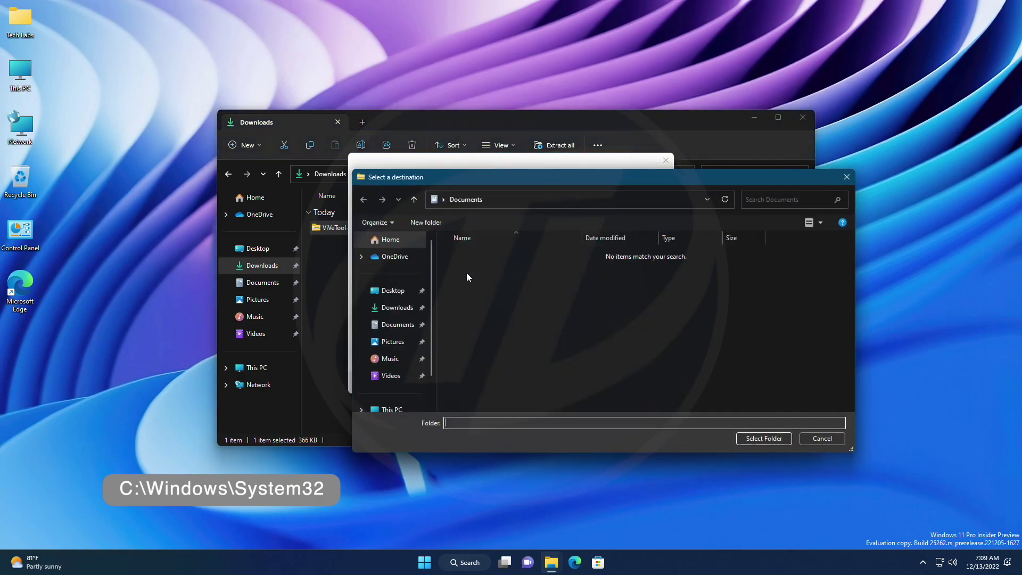
pyautogui.click(405, 405)
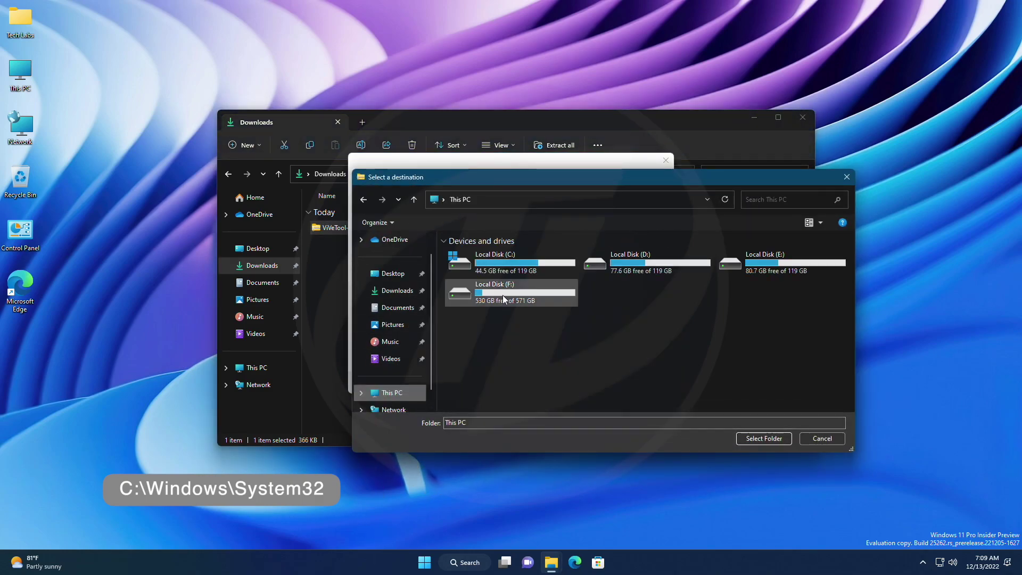
pyautogui.click(513, 264)
pyautogui.doubleClick(512, 265)
pyautogui.doubleClick(499, 319)
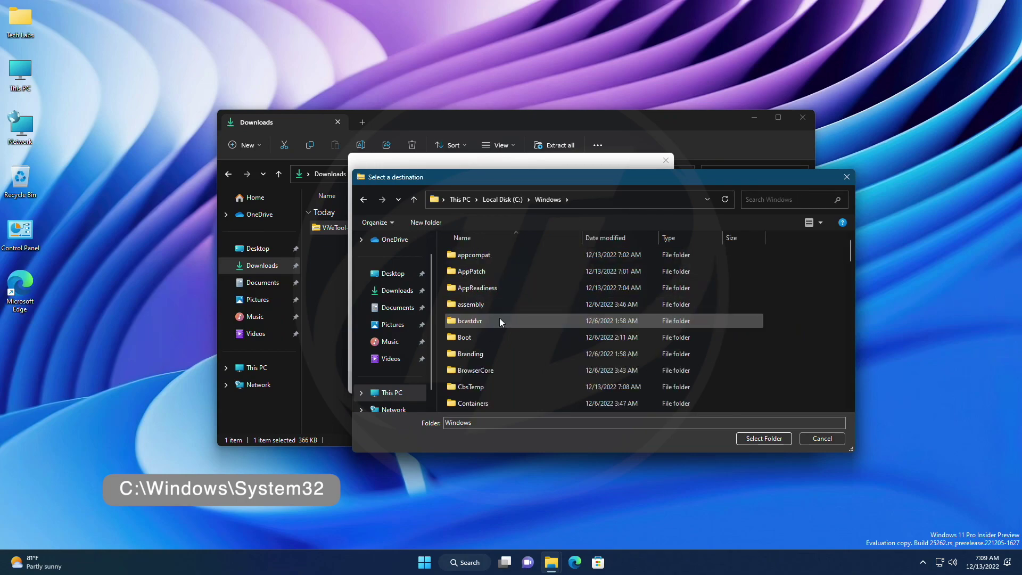
pyautogui.press('s')
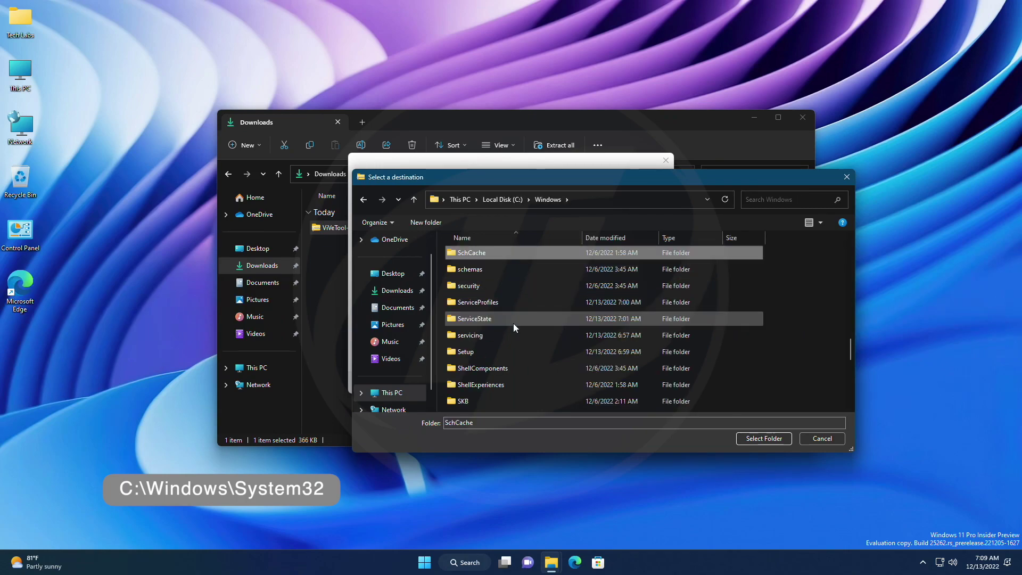
pyautogui.scroll(-3, 513, 323)
pyautogui.click(515, 336)
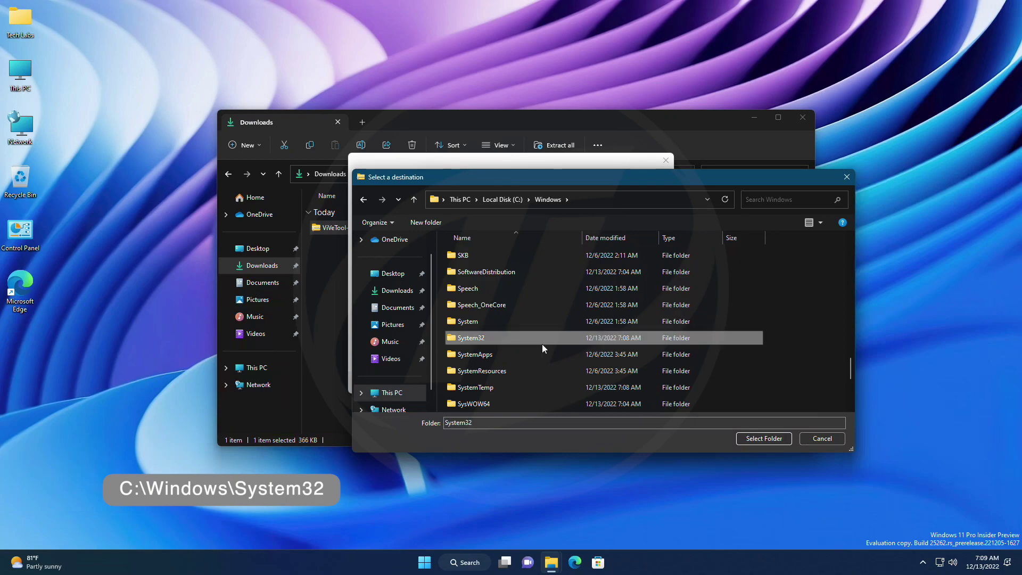
pyautogui.click(779, 440)
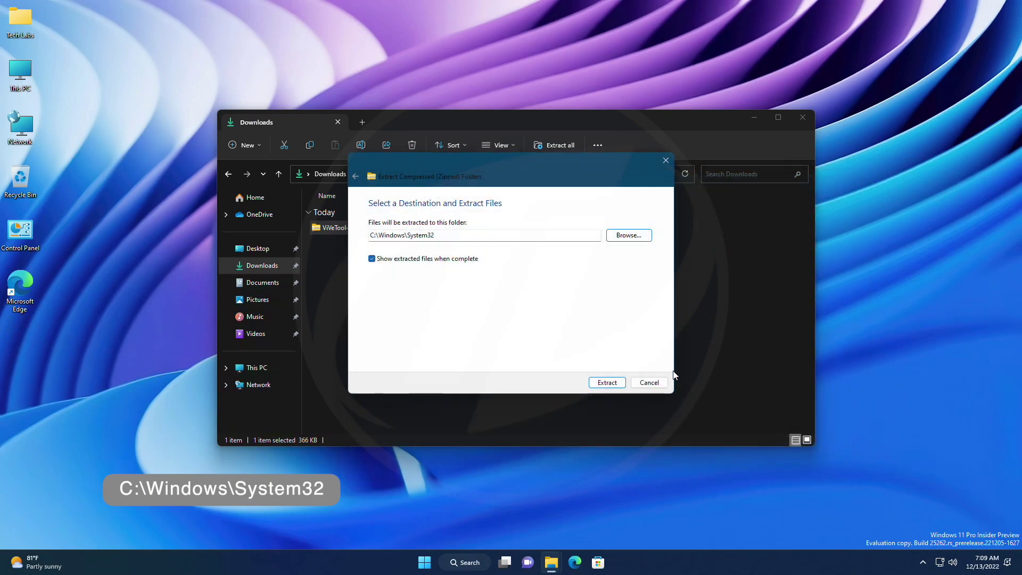
pyautogui.click(609, 382)
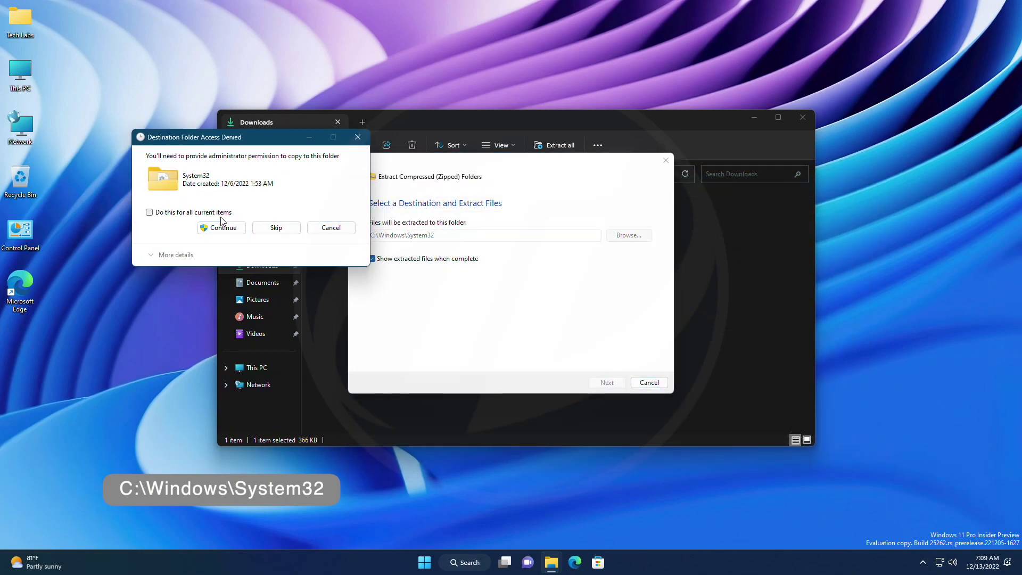
pyautogui.click(224, 228)
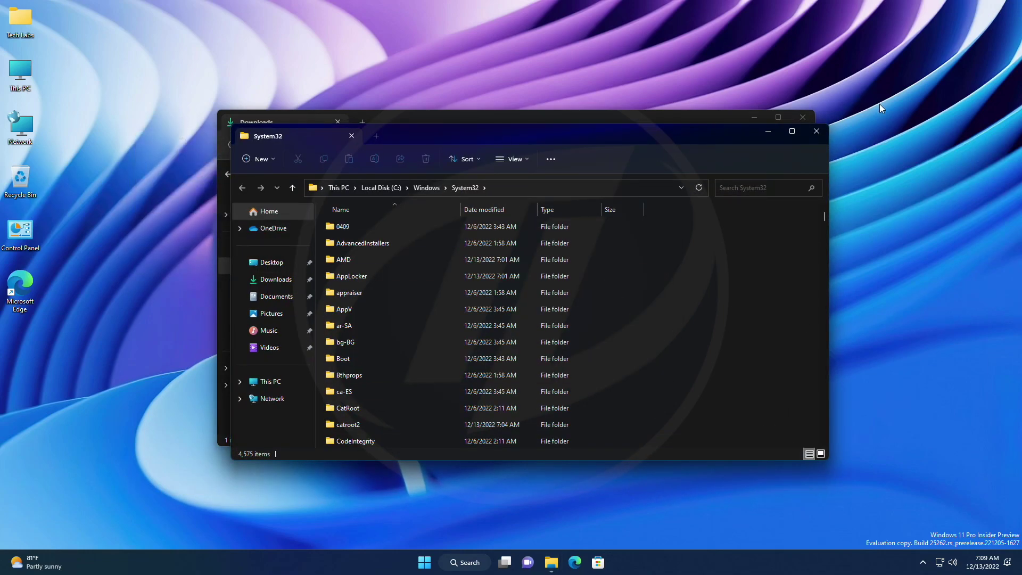
# Step: Launch Command Prompt as administrator from Start search and approve the UAC prompt
pyautogui.click(813, 120)
pyautogui.press('super')
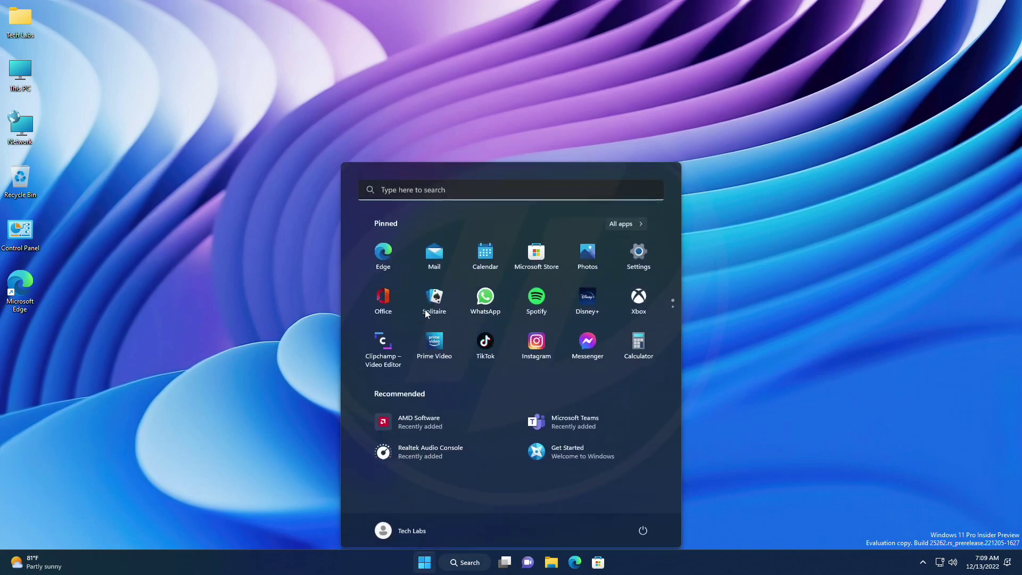
pyautogui.write('cmd')
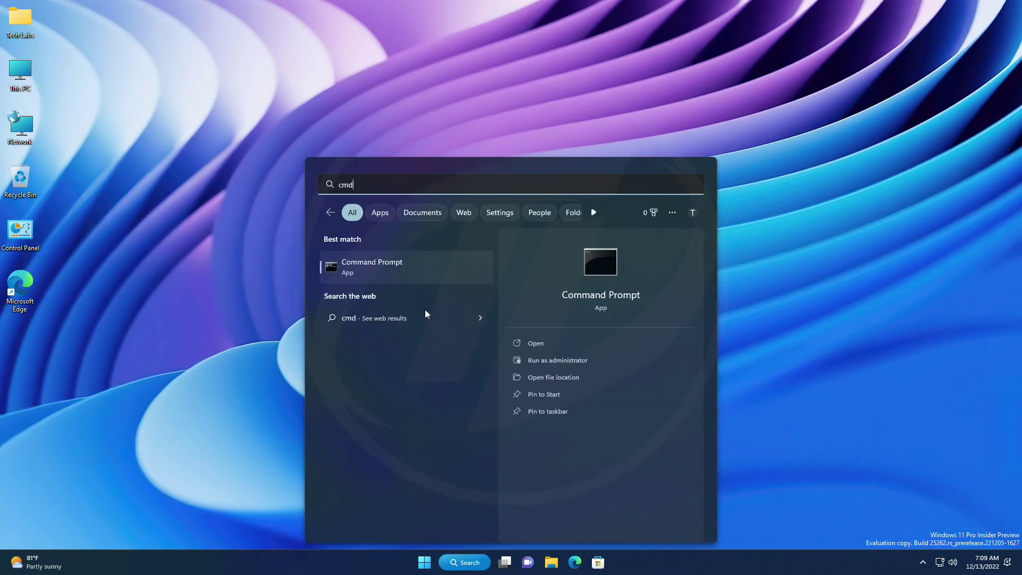
pyautogui.click(568, 361)
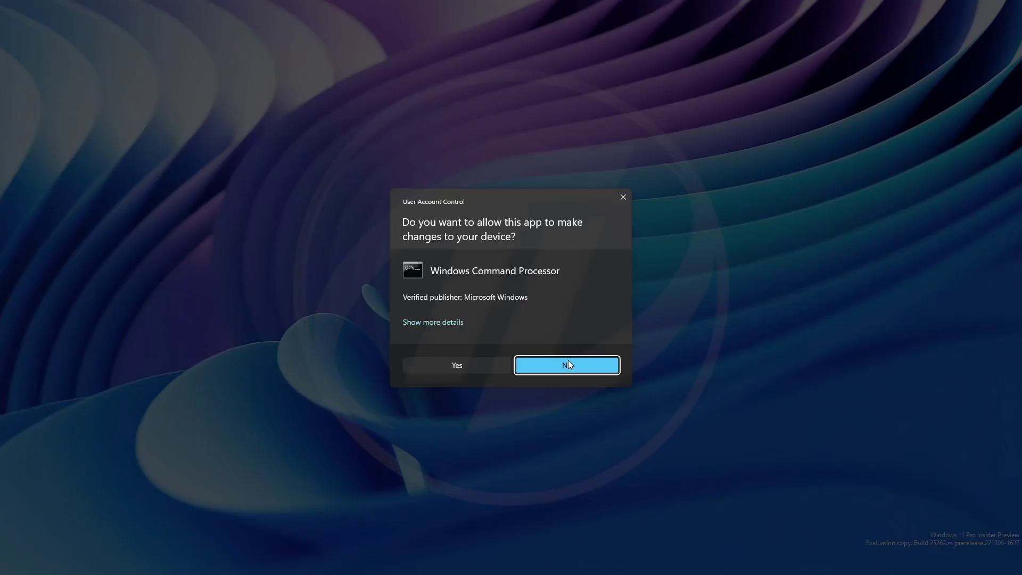
pyautogui.click(568, 359)
pyautogui.write('vivet')
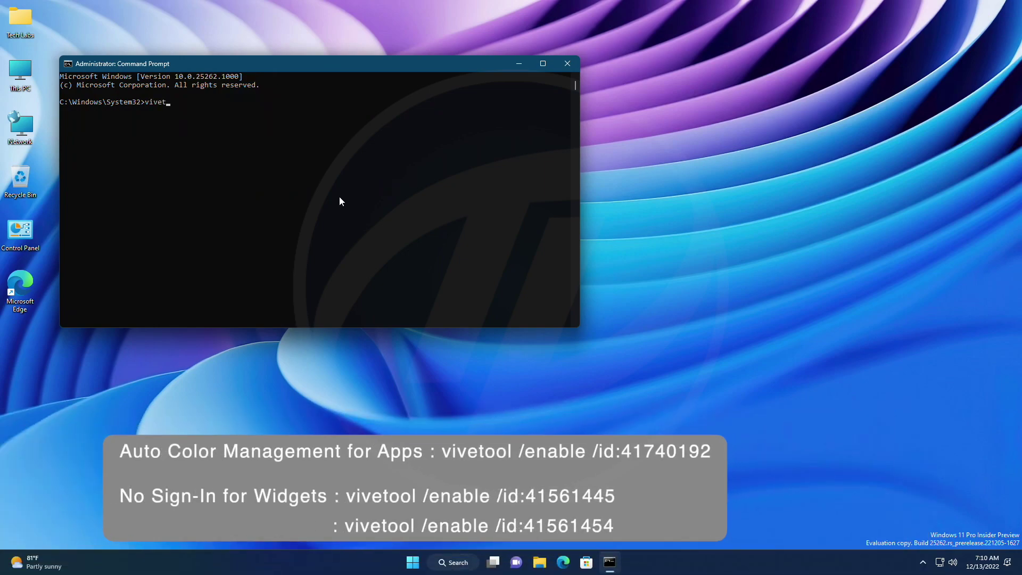
pyautogui.write('ool /')
pyautogui.write('enable')
pyautogui.write(' /id:')
pyautogui.write('4')
pyautogui.write('17')
pyautogui.write('40192')
# Step: Run vivetool /enable for feature IDs 41740192, 41561445 and 41561454
pyautogui.press('Return')
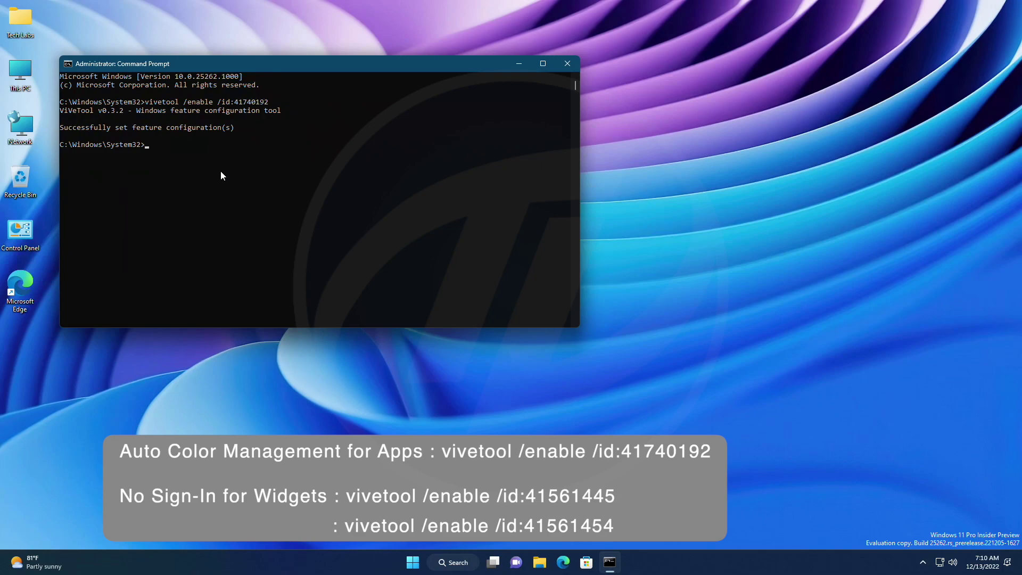
pyautogui.write('vi')
pyautogui.write('vetool /enable /id:4156144')
pyautogui.write('561445')
pyautogui.press('Return')
pyautogui.write('viv')
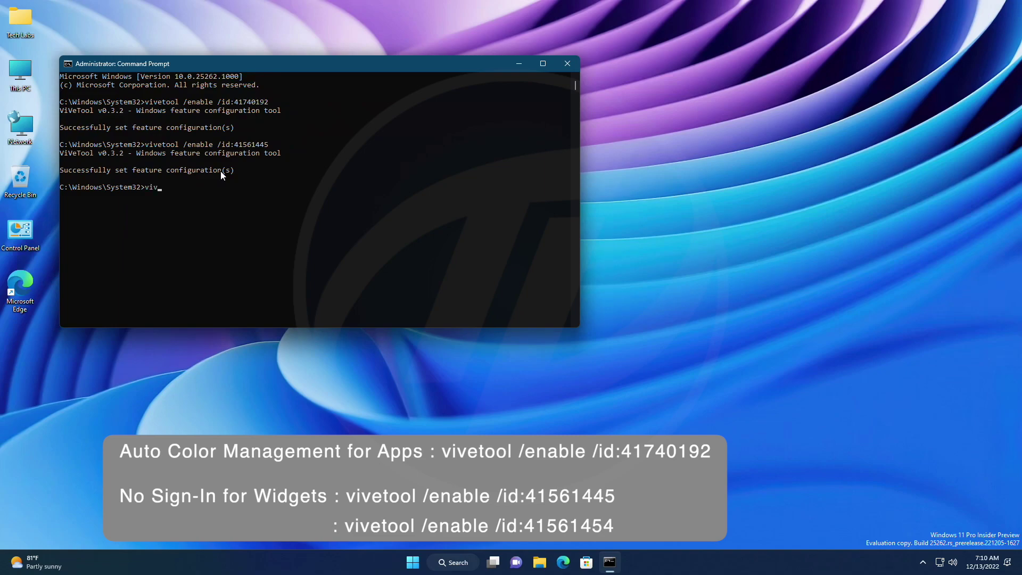
pyautogui.write('etool /enable /id:41561')
pyautogui.write('454')
pyautogui.press('Return')
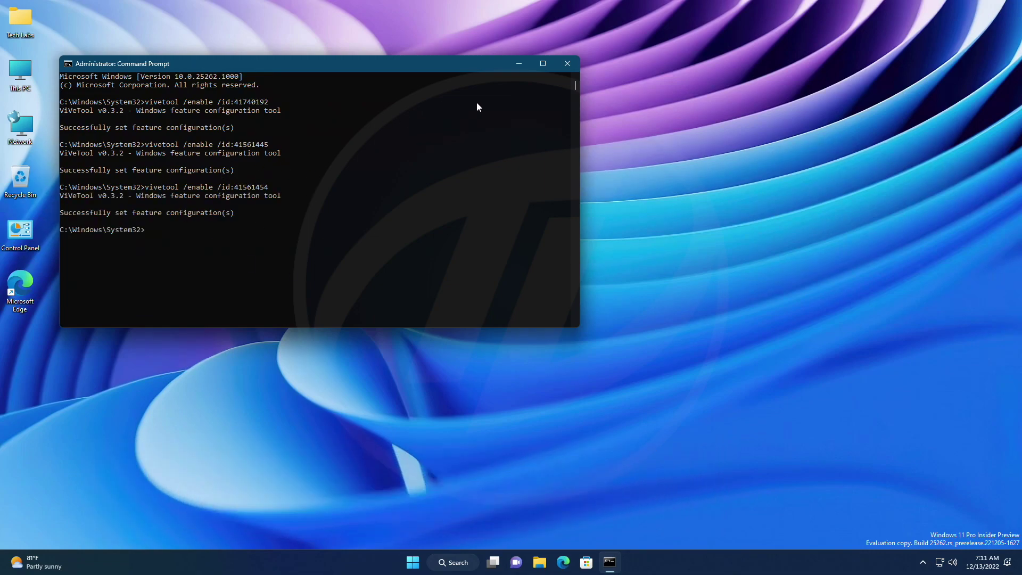
# Step: Close Command Prompt, refresh the desktop, and restart Windows from the Start power menu
pyautogui.click(568, 65)
pyautogui.rightClick(449, 188)
pyautogui.click(483, 231)
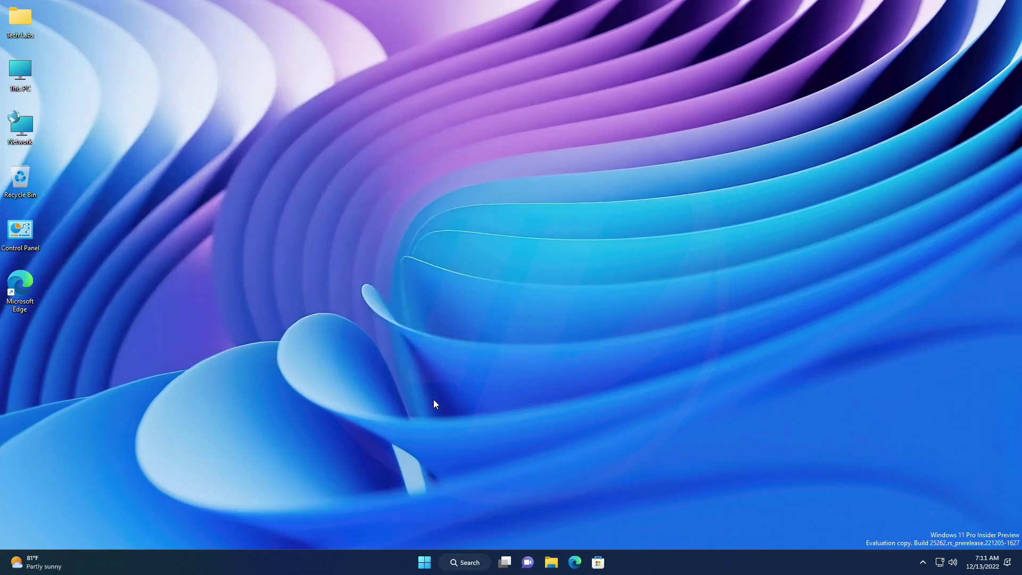
pyautogui.click(435, 552)
pyautogui.click(637, 526)
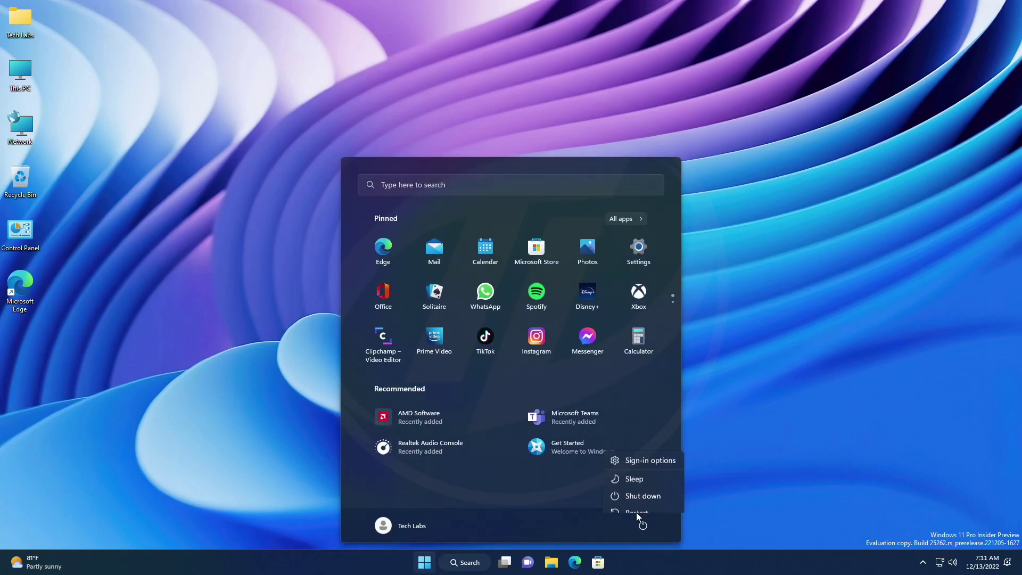
pyautogui.click(634, 505)
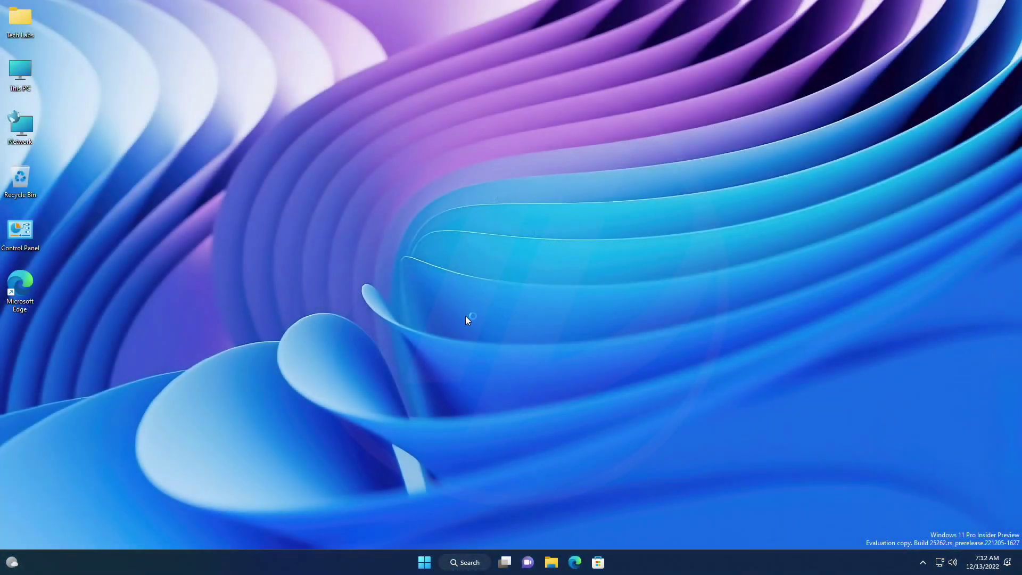
# Step: Verify 'Automatically manage color for apps' is On under Display > Advanced display, then close Settings
pyautogui.click(425, 562)
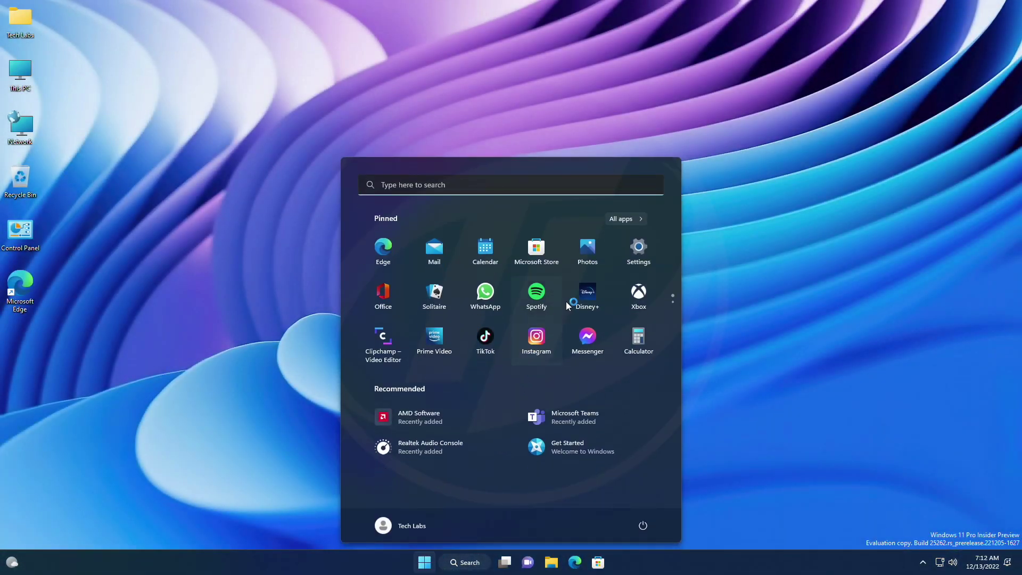
pyautogui.click(639, 262)
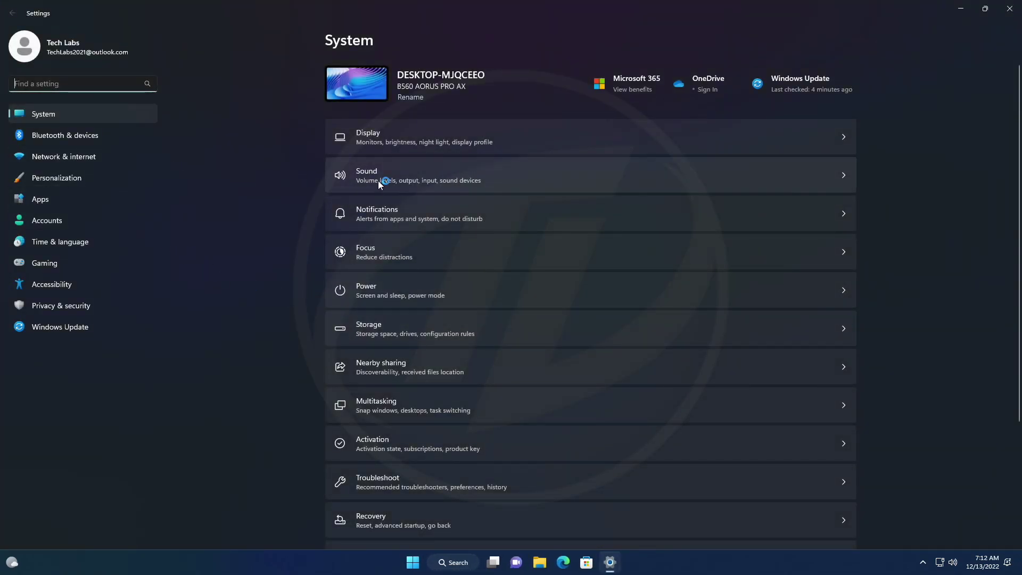
pyautogui.click(400, 143)
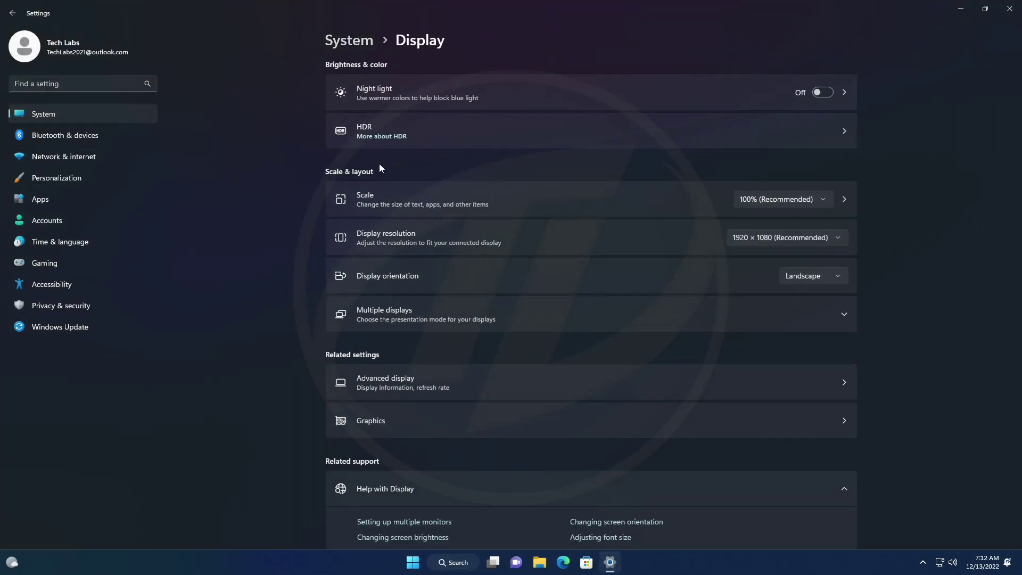
pyautogui.click(419, 381)
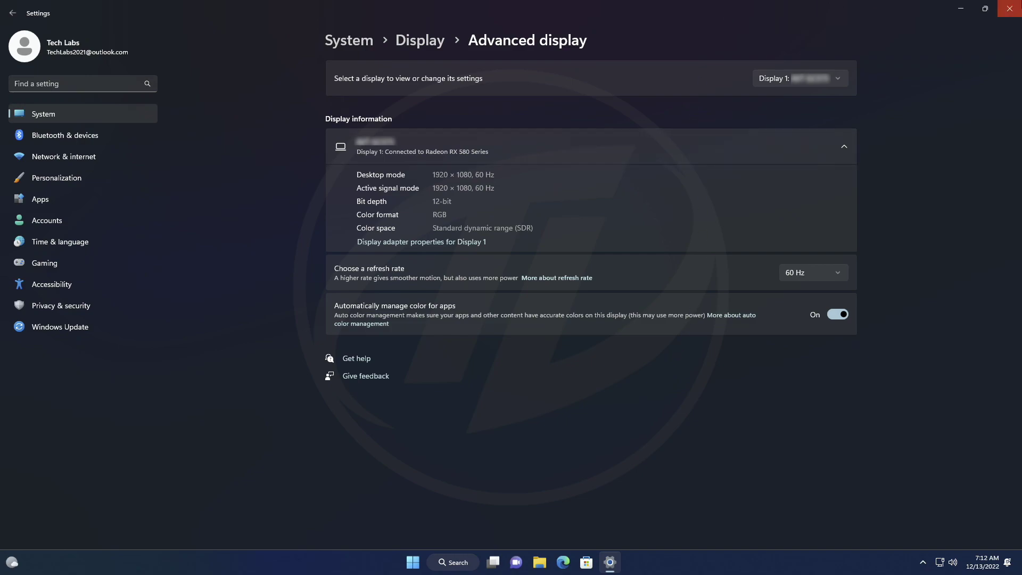
pyautogui.click(1007, 8)
# Step: Refresh the desktop, then open the Widgets board and its settings panel
pyautogui.rightClick(439, 233)
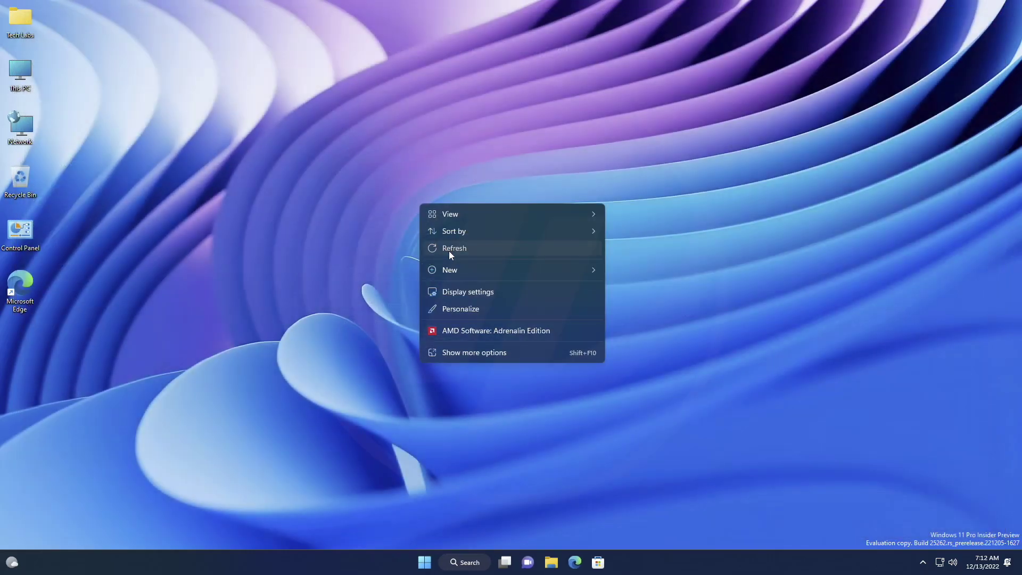
pyautogui.click(449, 251)
pyautogui.click(12, 562)
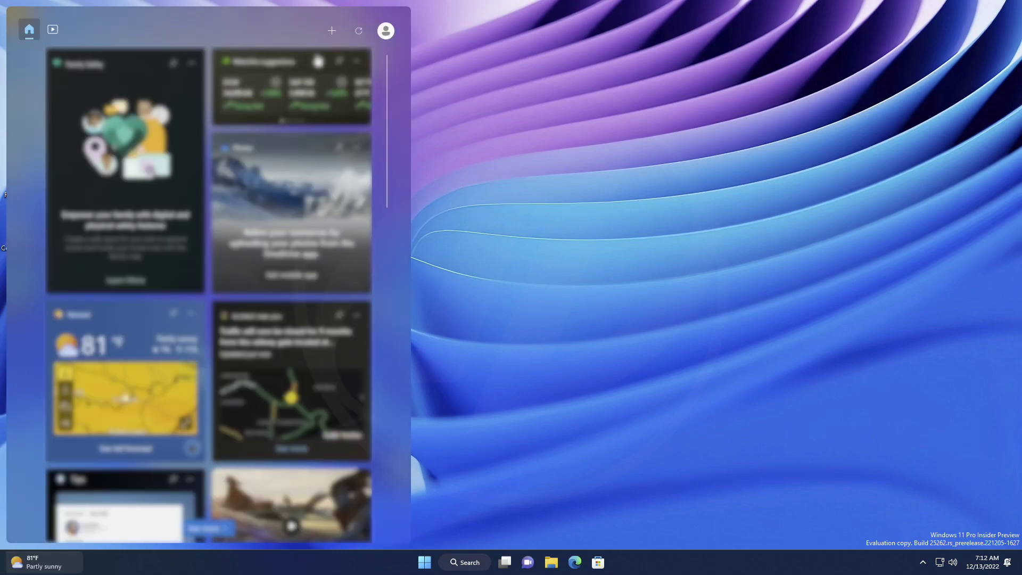
pyautogui.click(383, 32)
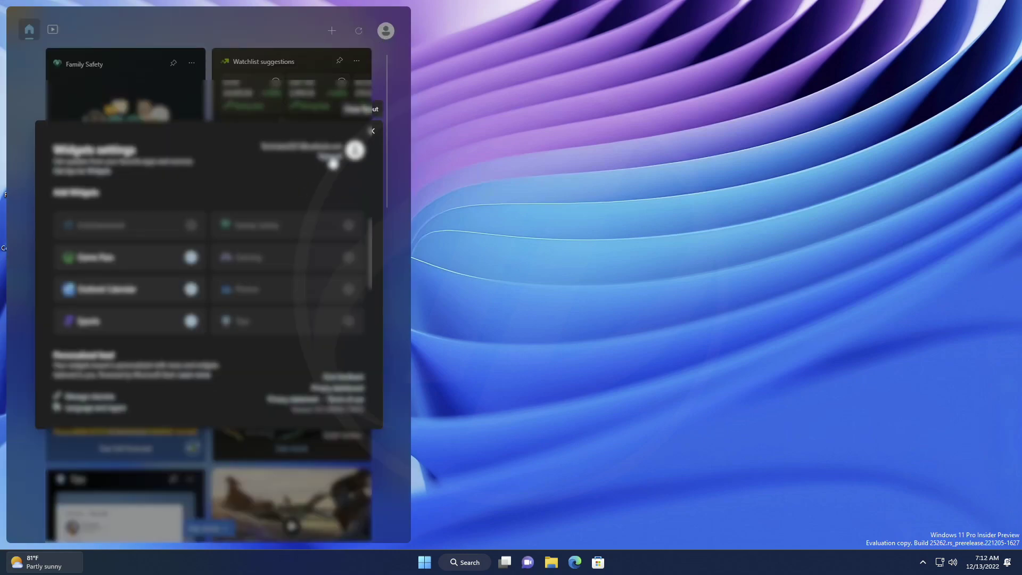